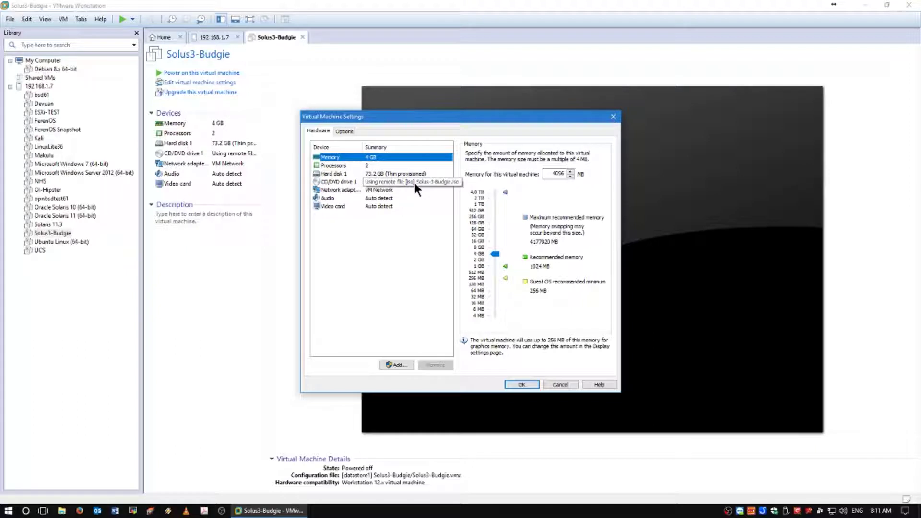
Step: Save the hardware settings and power on the Solus3-Budgie VM to its live Budgie desktop
left_click(526, 384)
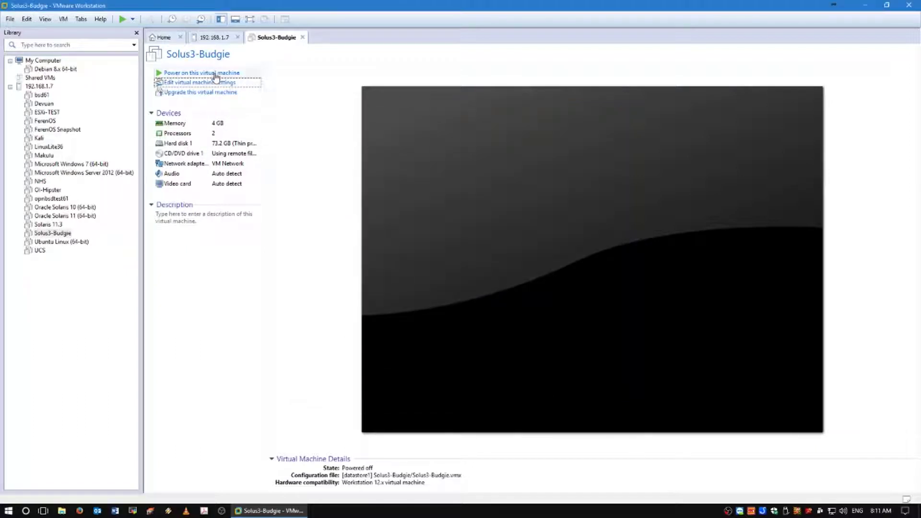
left_click(215, 73)
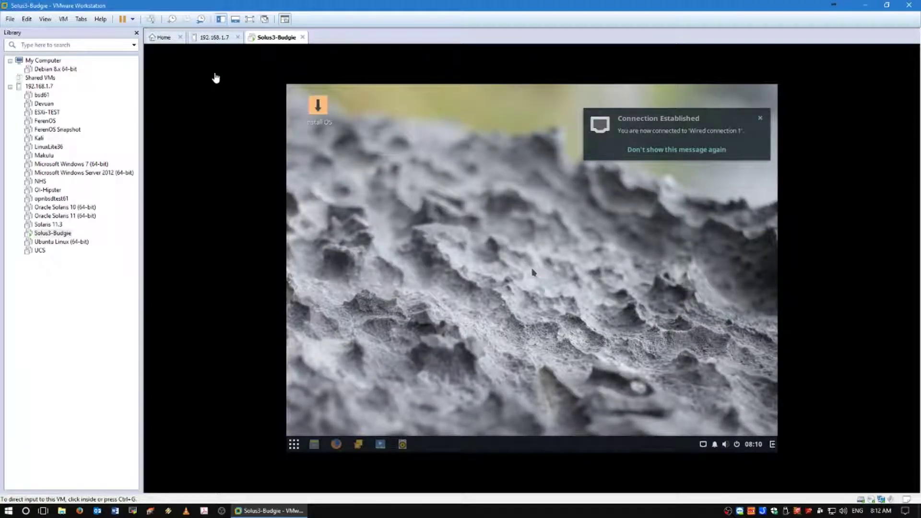
Step: Review the wired connection's information, then launch the Solus installer from the Install OS icon
left_click(703, 445)
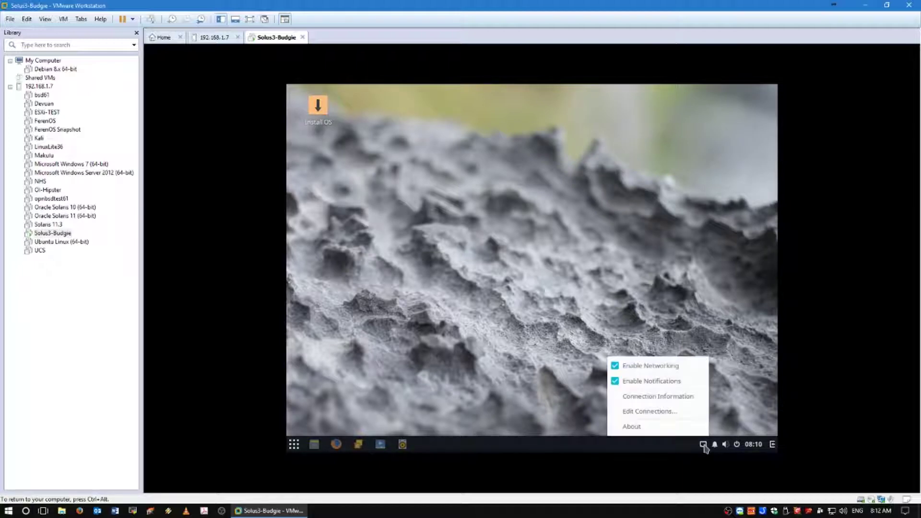
left_click(680, 398)
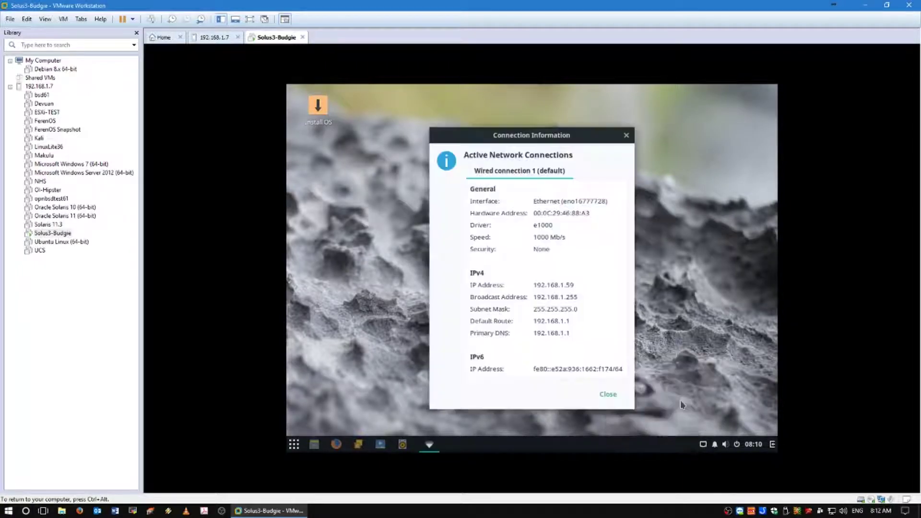
left_click(608, 395)
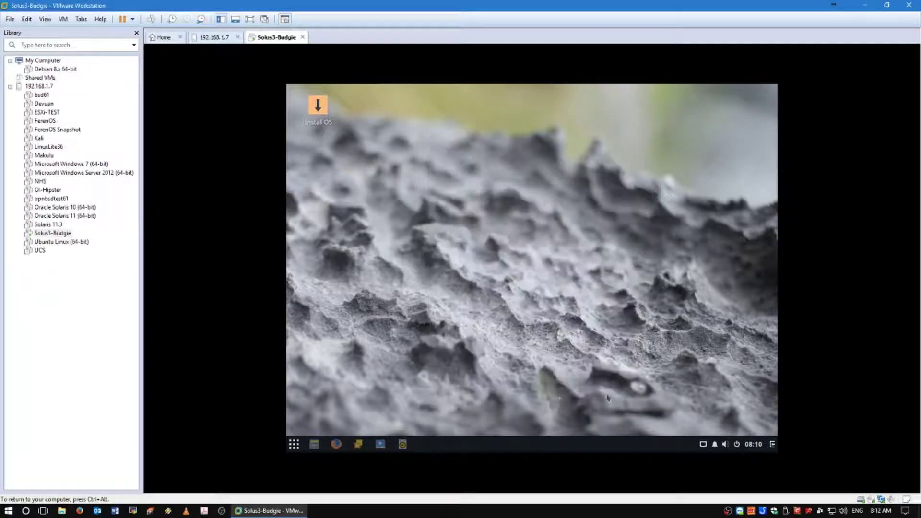
left_click(321, 113)
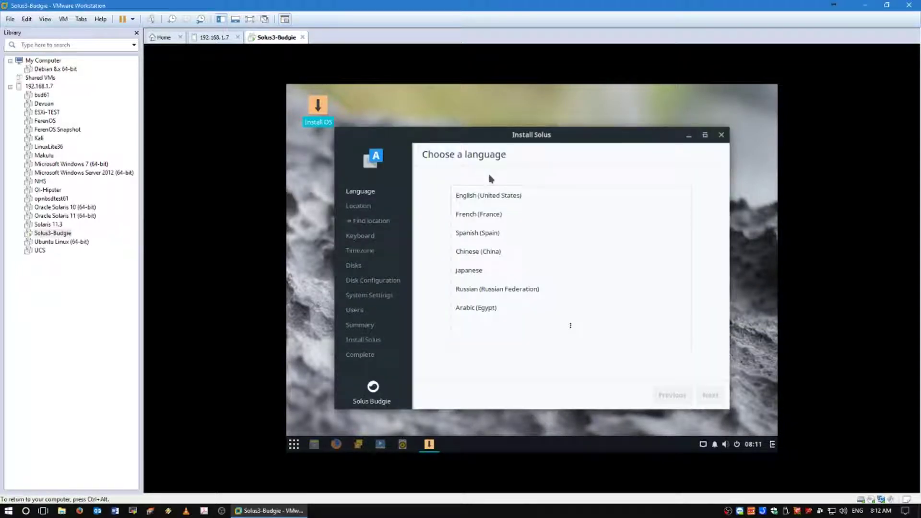
Step: Choose English (United States) and let the installer find the location automatically
left_click(499, 196)
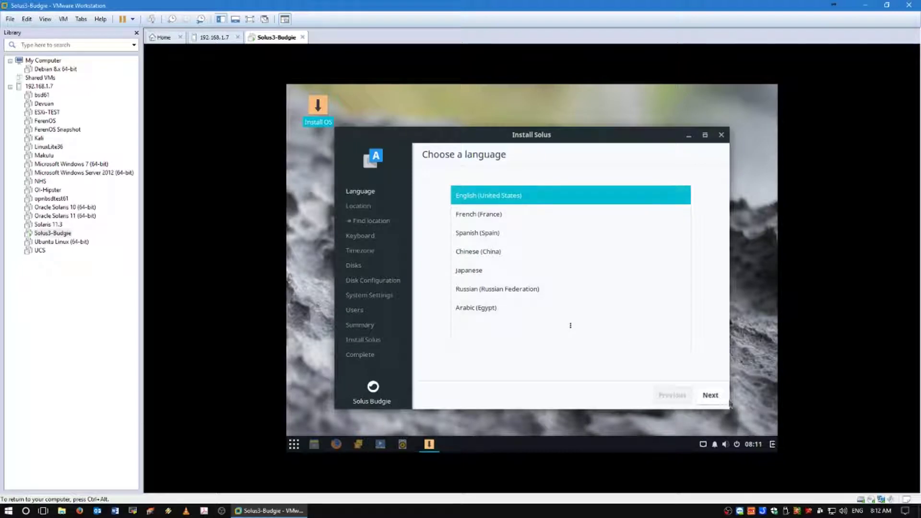
left_click(711, 396)
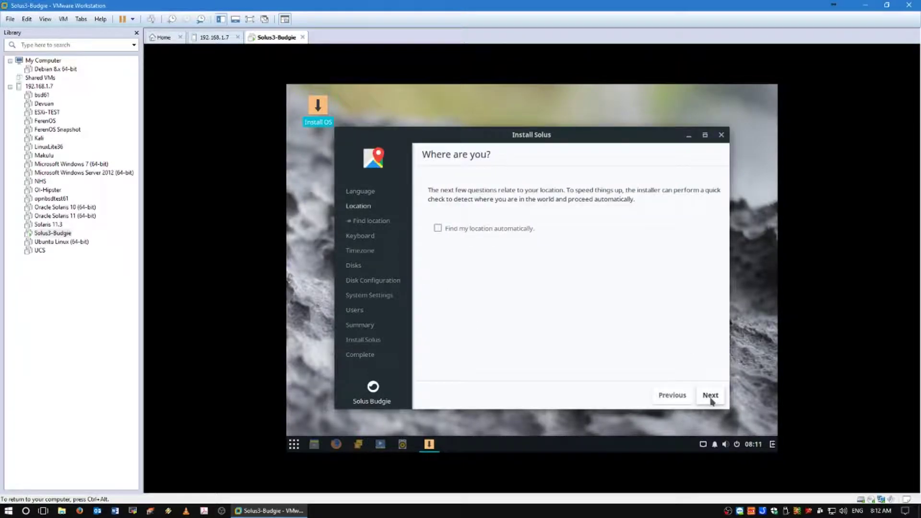
left_click(517, 231)
left_click(712, 395)
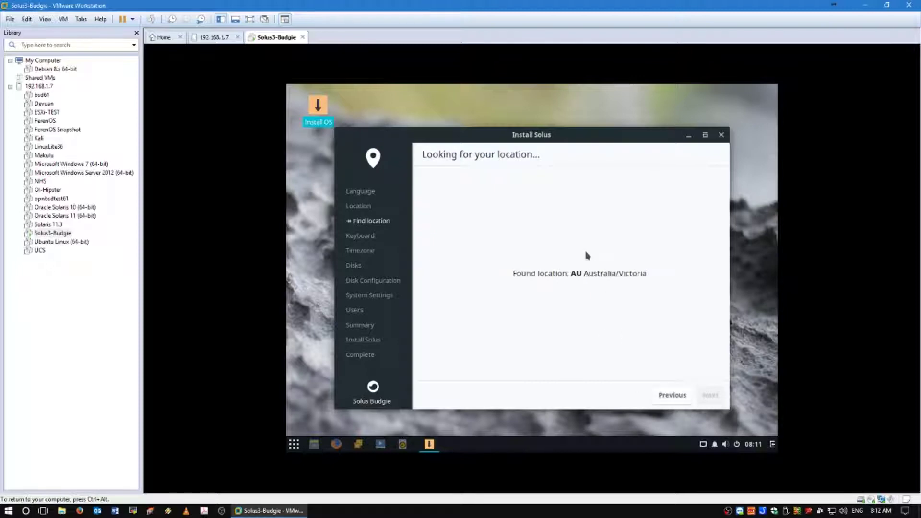
left_click(704, 396)
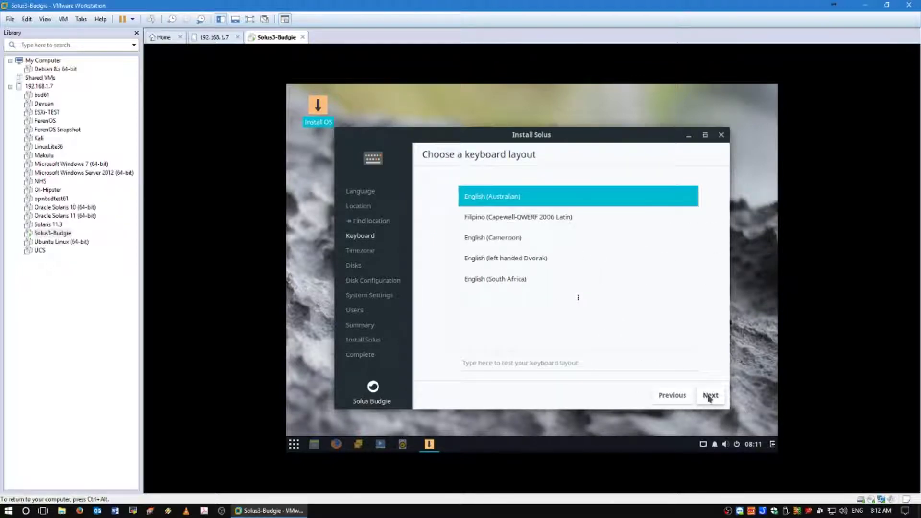
Step: Accept the English (Australian) keyboard, Melbourne timezone and automatic partitioning without LVM or encryption
left_click(709, 396)
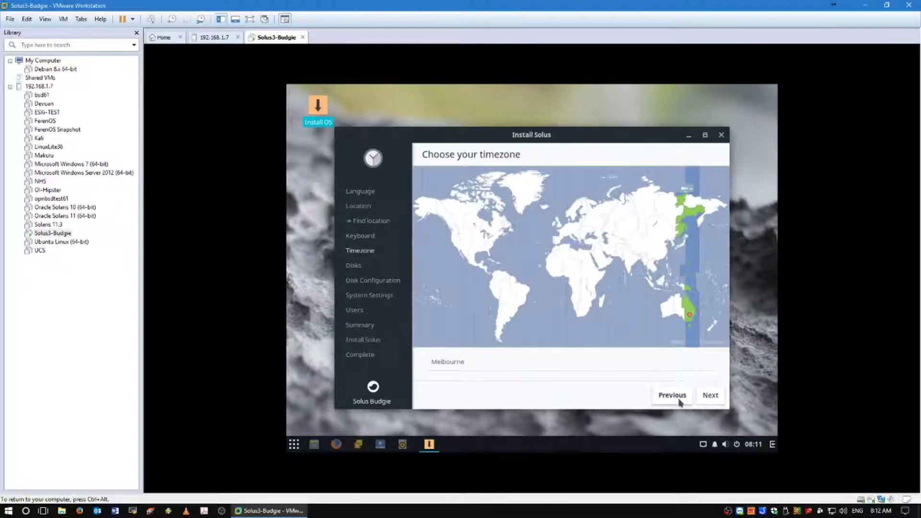
left_click(679, 400)
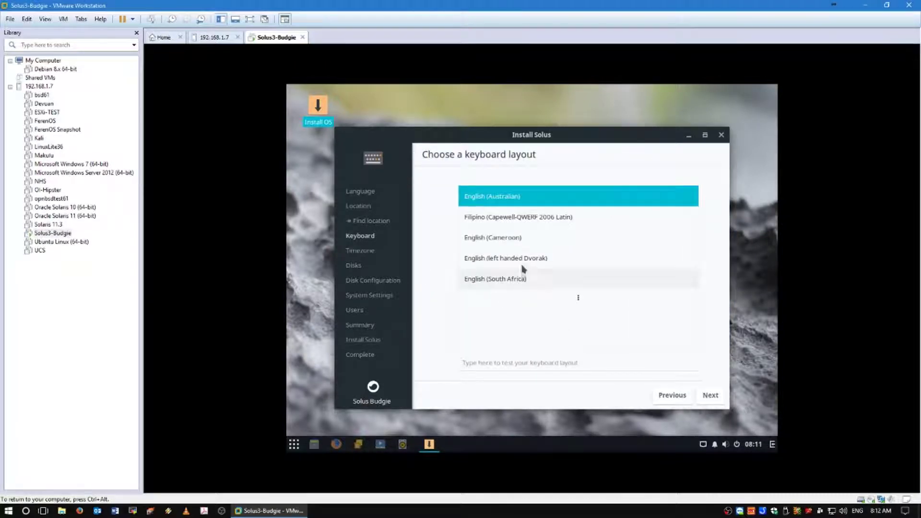
left_click(704, 396)
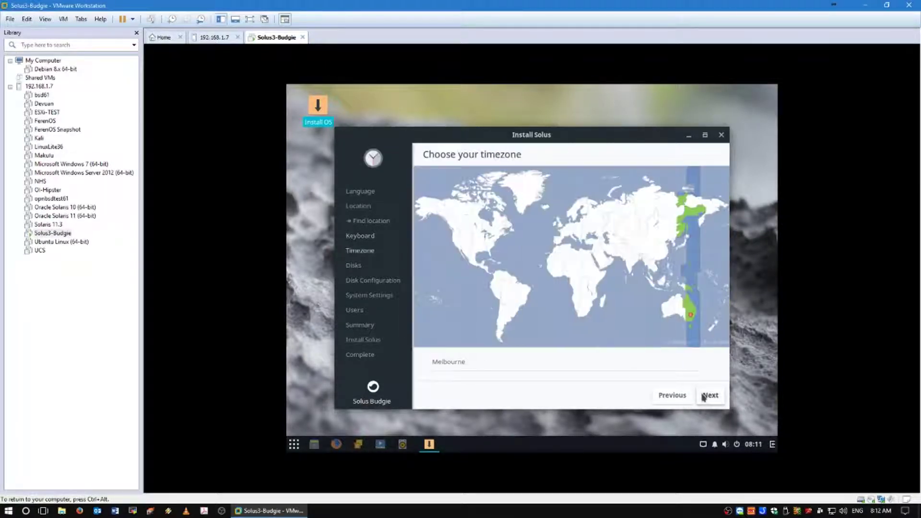
left_click(704, 396)
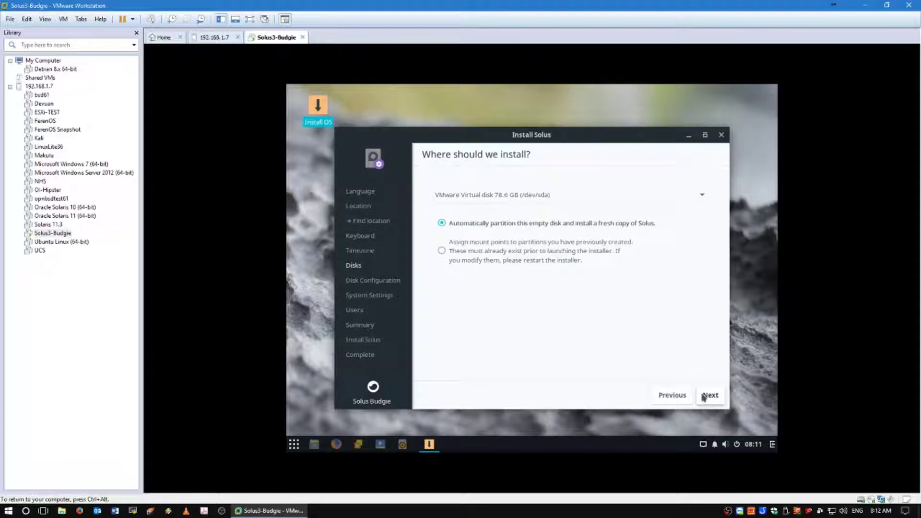
left_click(704, 396)
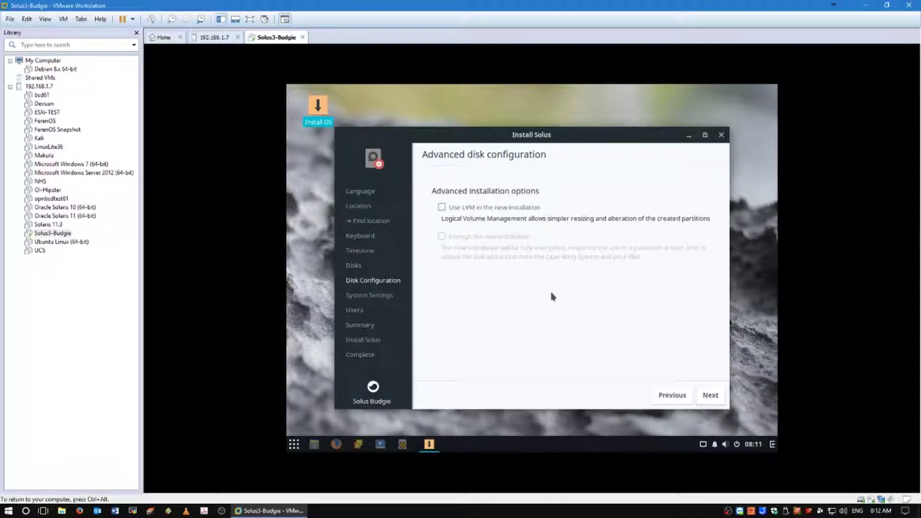
left_click(704, 396)
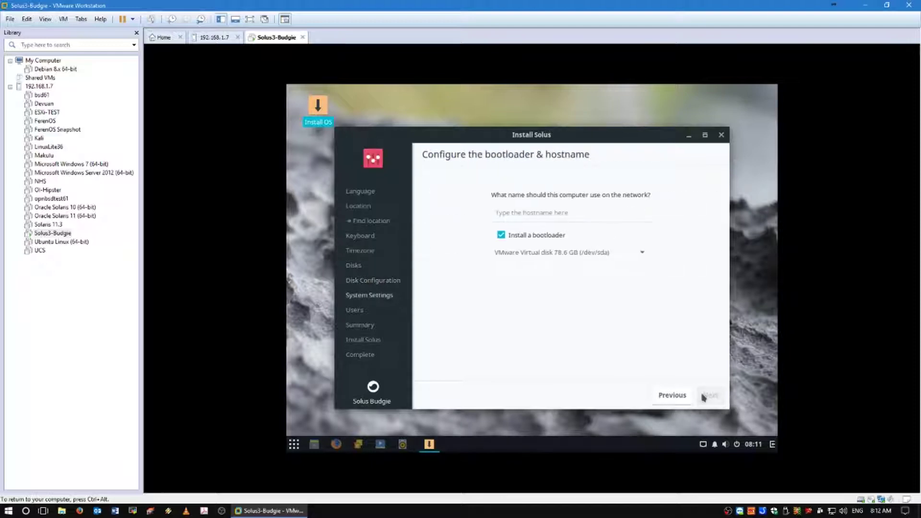
Step: Set the computer's hostname to solus3 and accept the bootloader settings
left_click(533, 211)
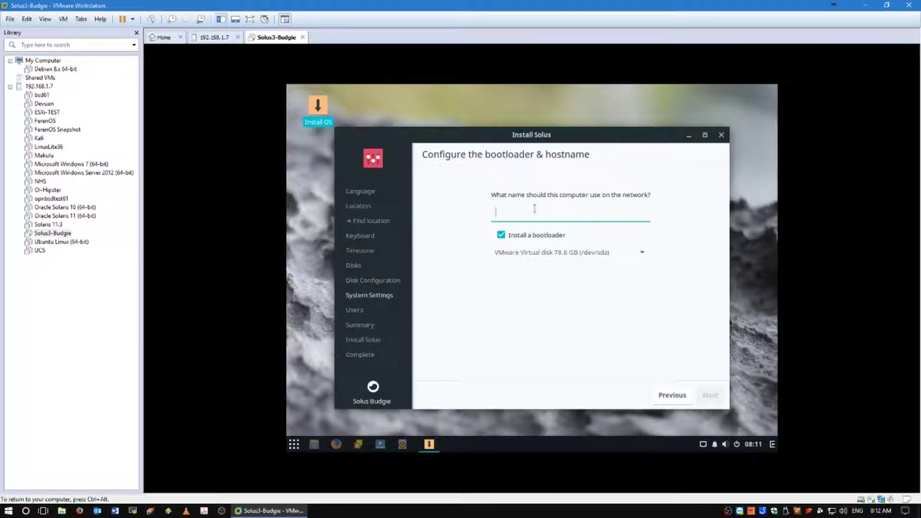
type("solus3")
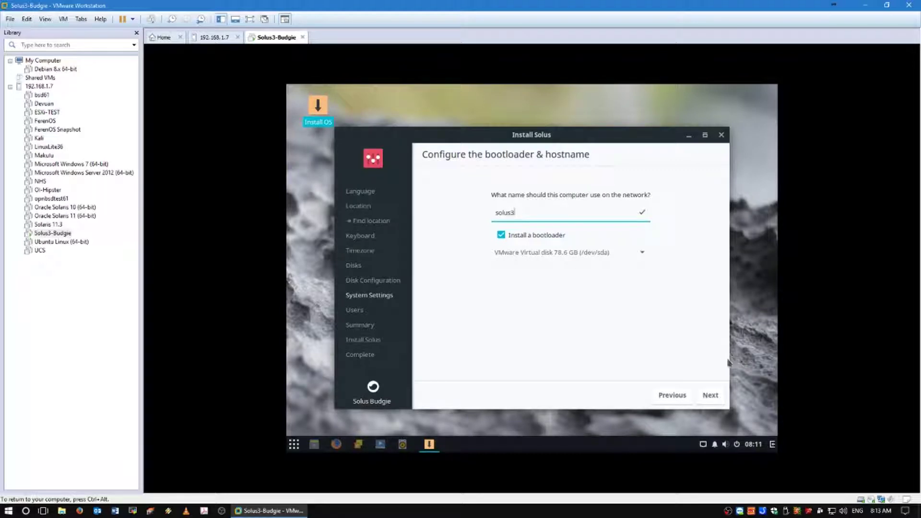
left_click(710, 394)
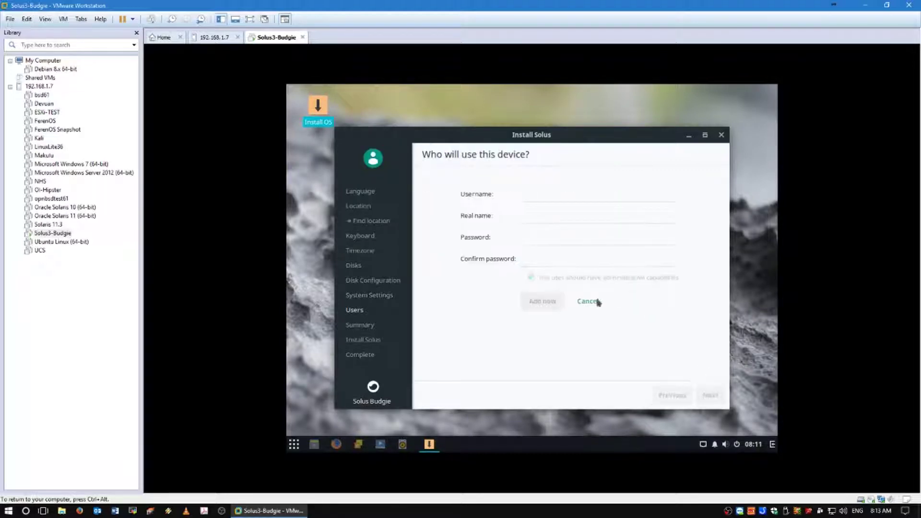
Step: Add a user account with its username, real name and password to the Users list
left_click(538, 196)
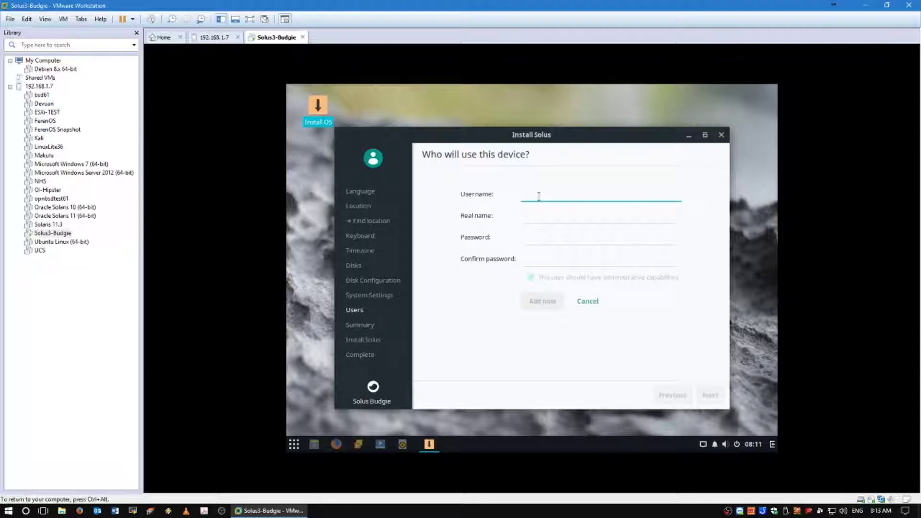
type("bckya")
key("Tab")
type("aj")
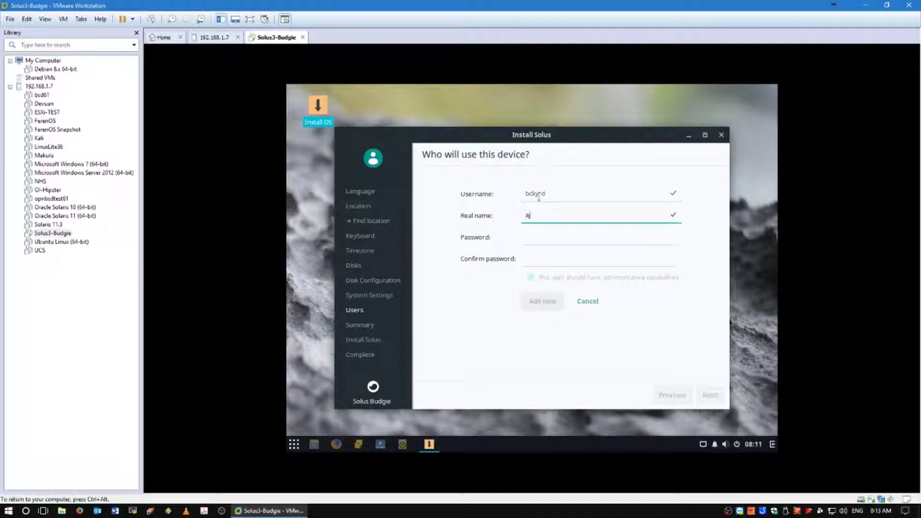
type("s")
key("Tab")
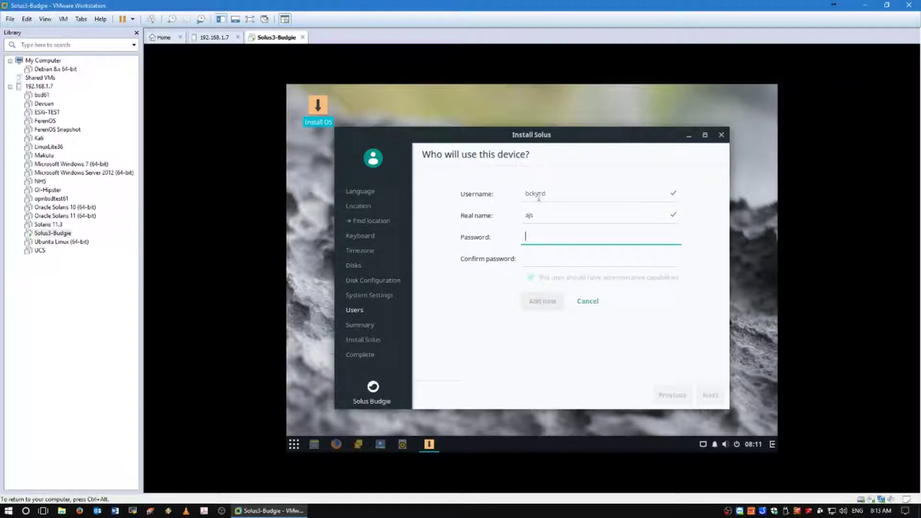
type("abc")
key("BackSpace")
key("BackSpace")
type("abcdef")
key("Tab")
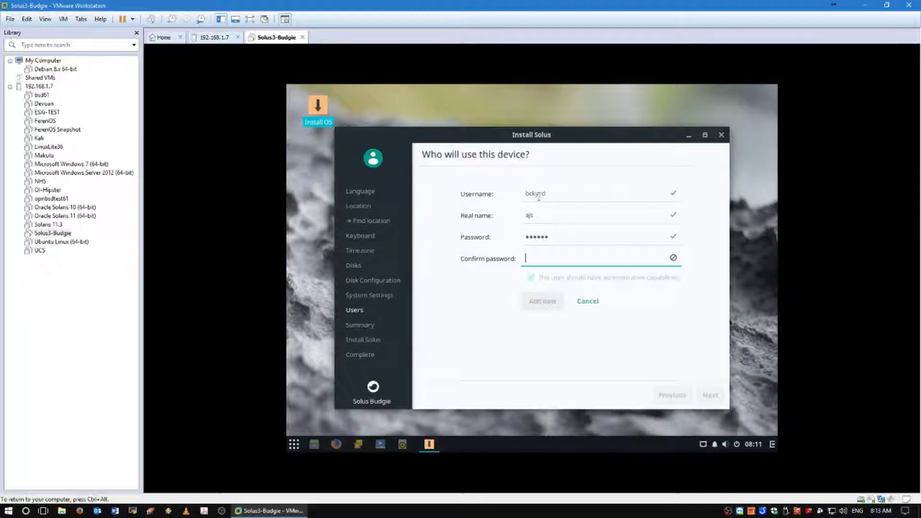
type("abcdef")
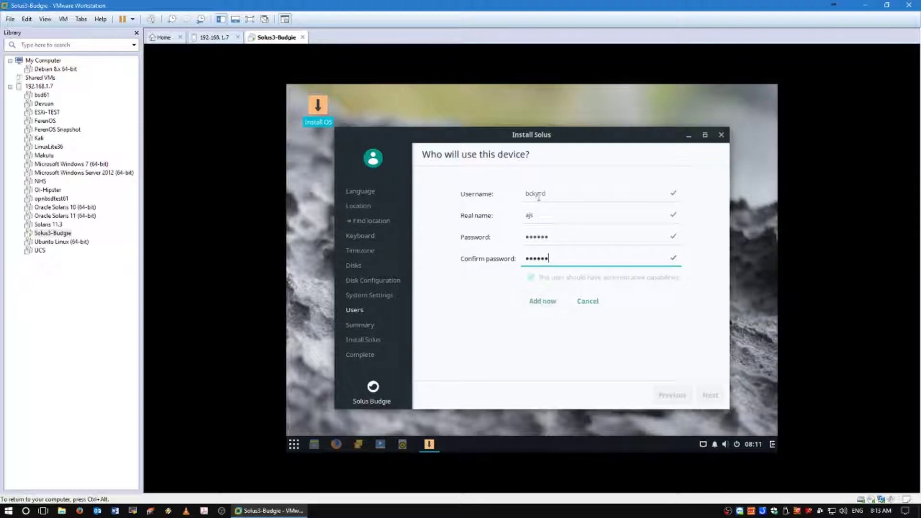
left_click(531, 304)
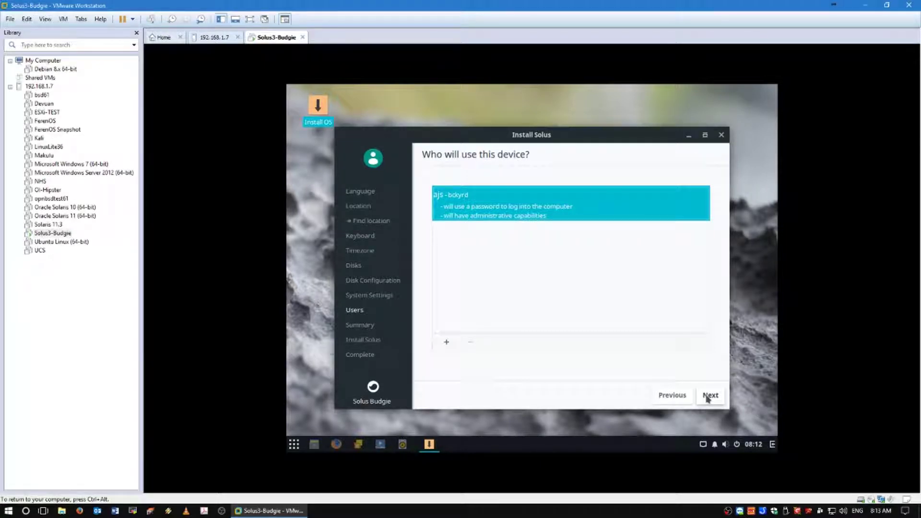
Step: Review the installation summary and request the install, raising the data-loss prompt
left_click(707, 398)
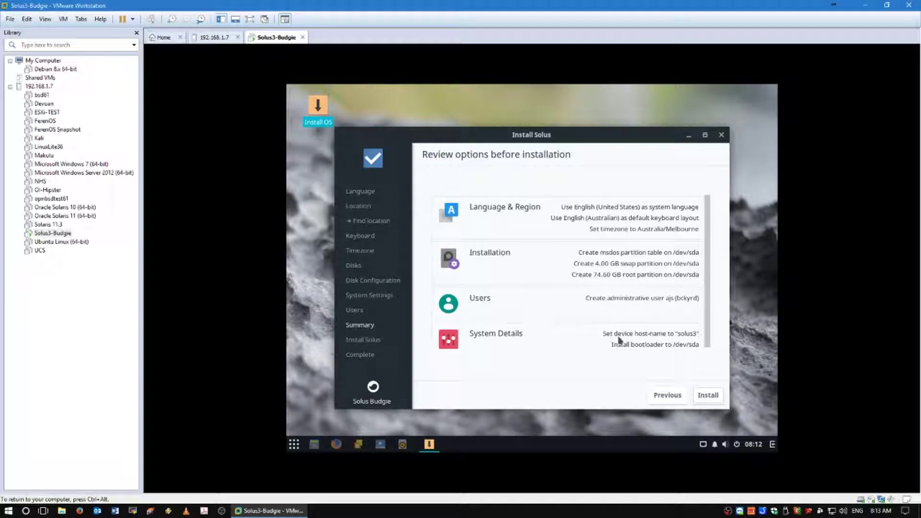
scroll(619, 340, "down", 1)
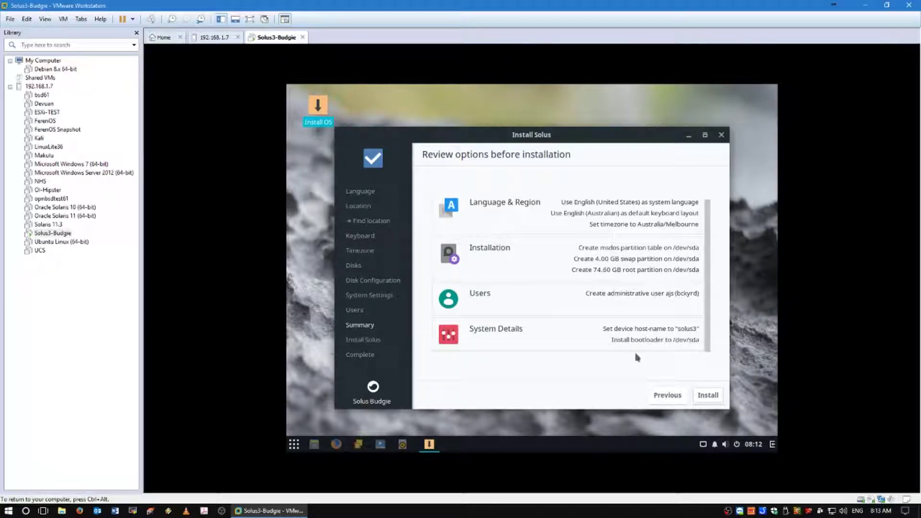
left_click(713, 396)
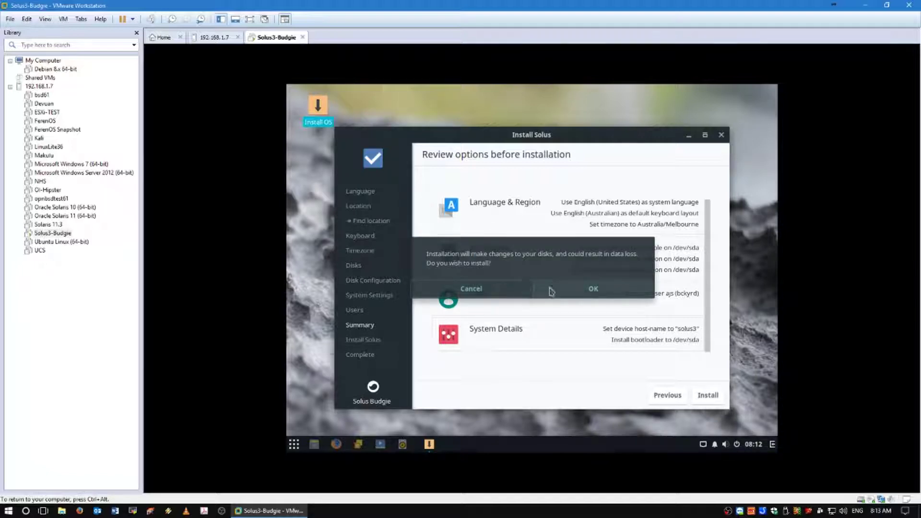
Step: Confirm the disk changes to begin installing, release input with Ctrl+Alt, and switch the VM to full screen
left_click(571, 294)
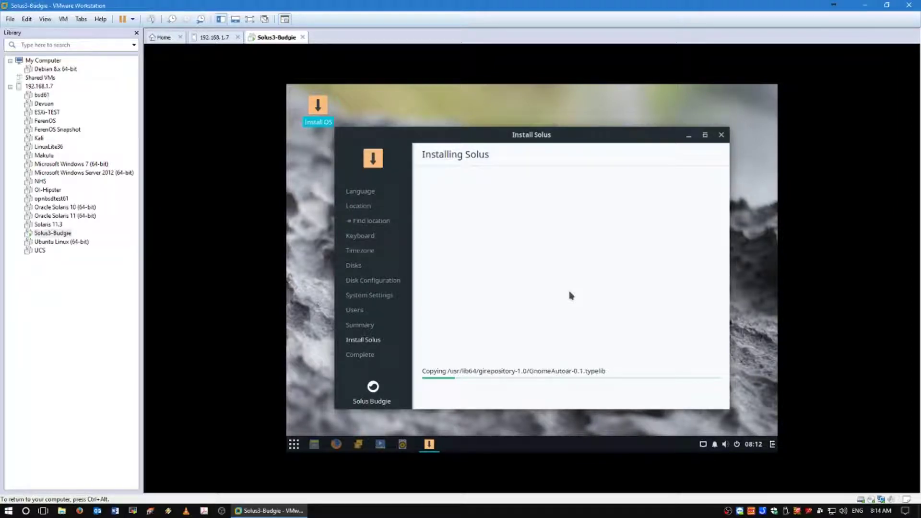
key("ctrl+alt")
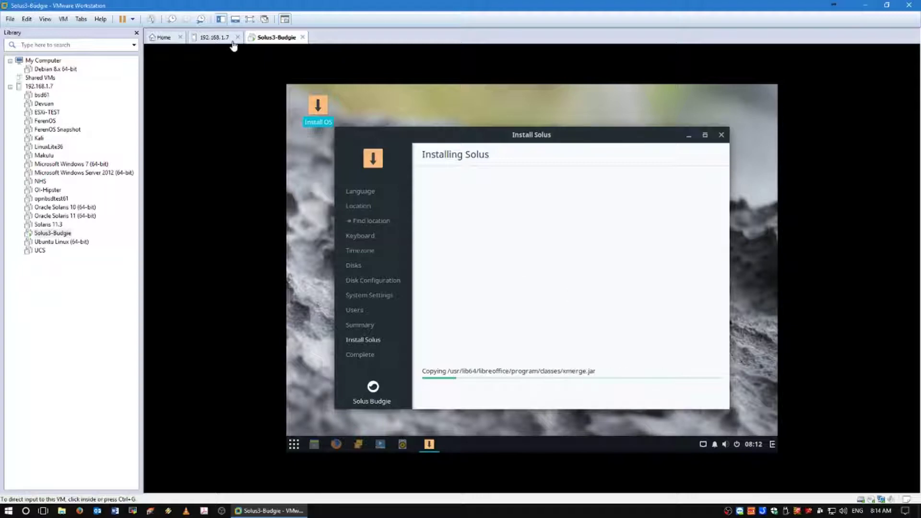
left_click(249, 20)
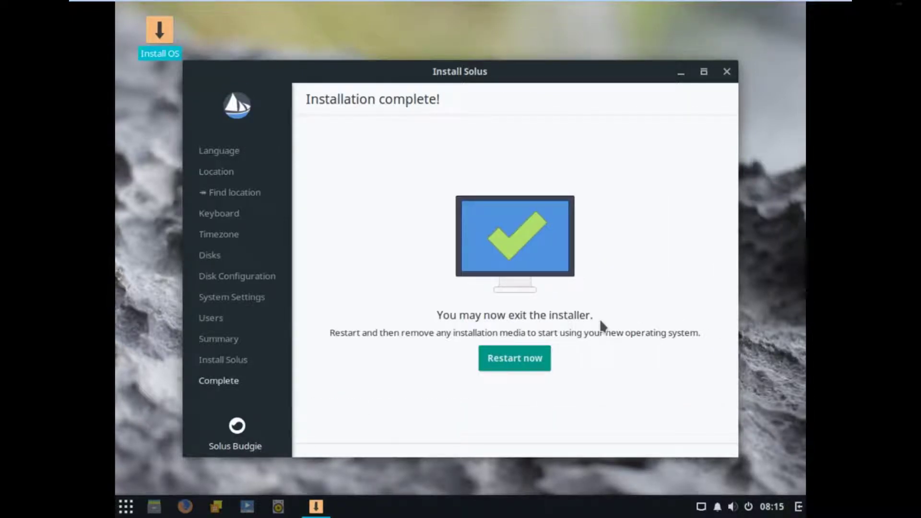
Step: Restart into the installed Solus system and return to windowed view as GRUB boots Solus 3
left_click(497, 364)
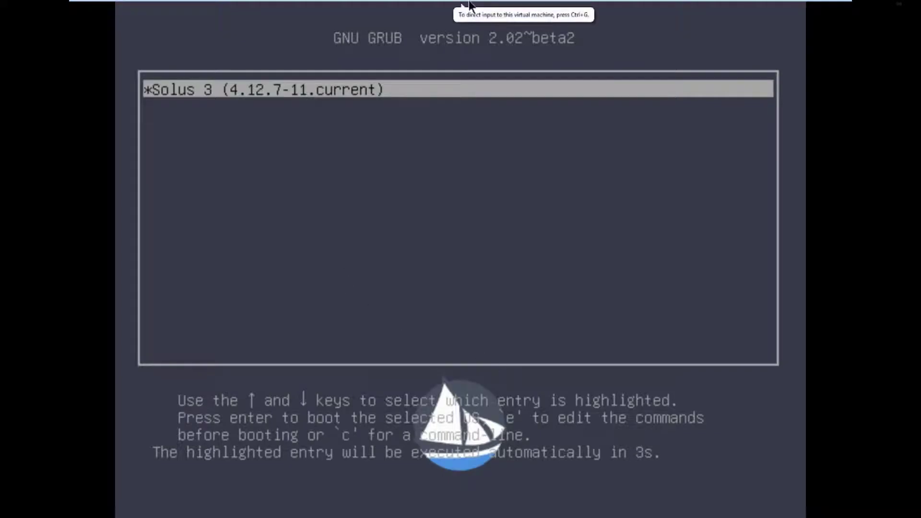
mouse_move(443, 5)
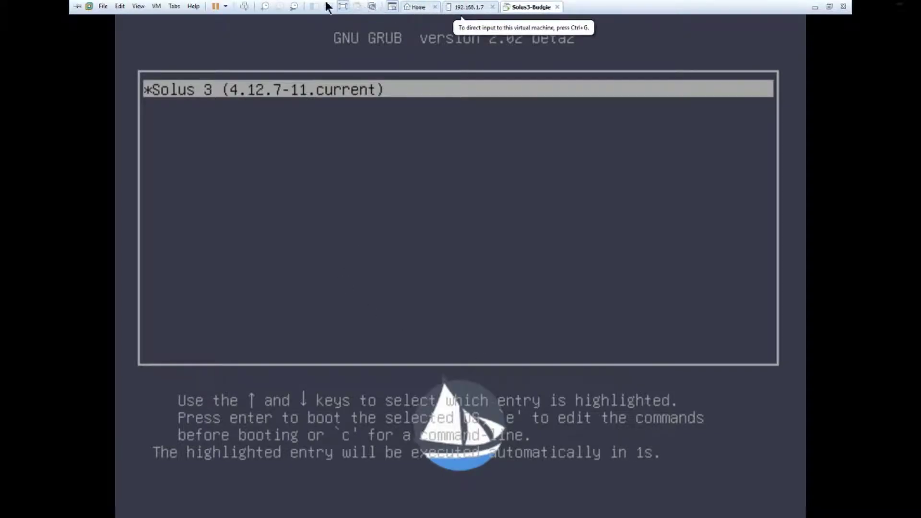
left_click(343, 7)
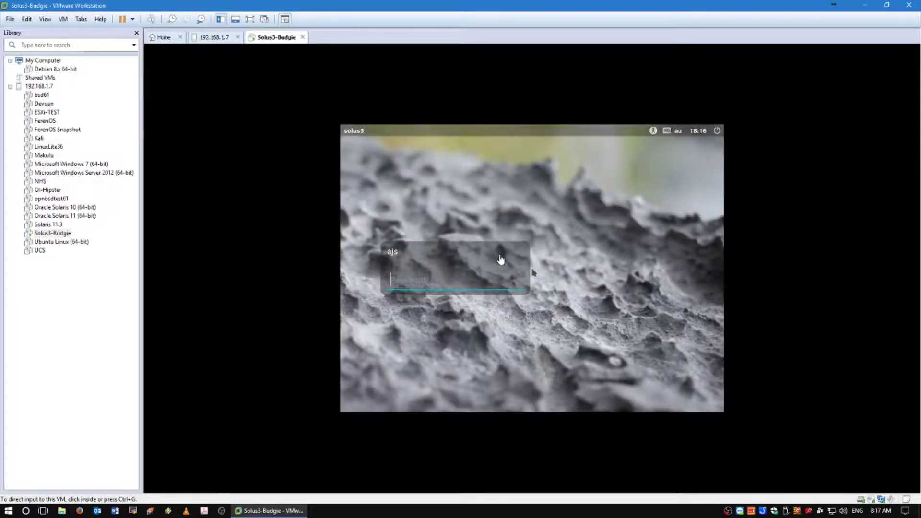
Step: Sign in at the Solus login screen with the account password
left_click(452, 270)
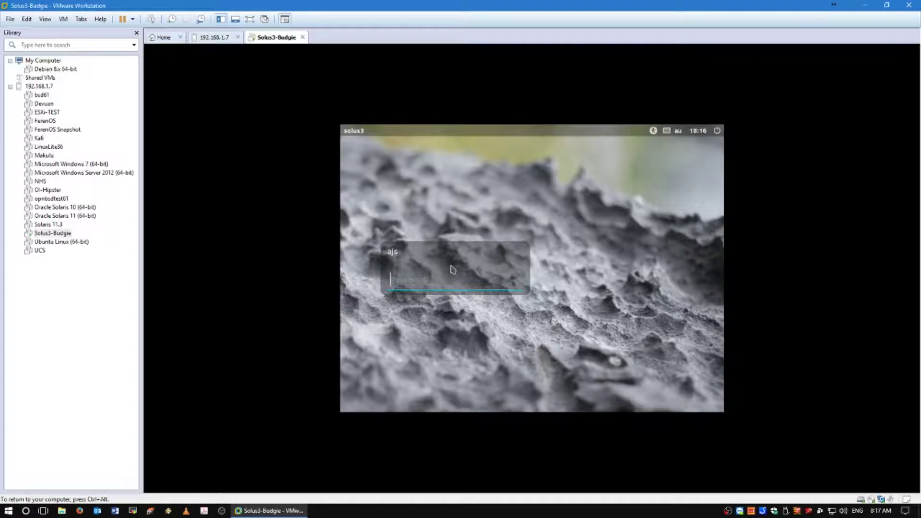
type("******")
key("Return")
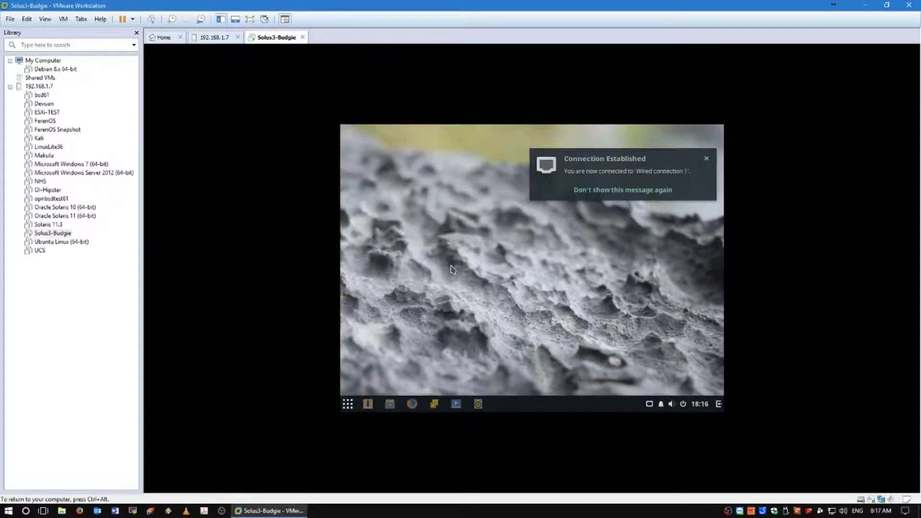
Step: Dismiss the desktop context menu and close the Security updates notification
right_click(455, 212)
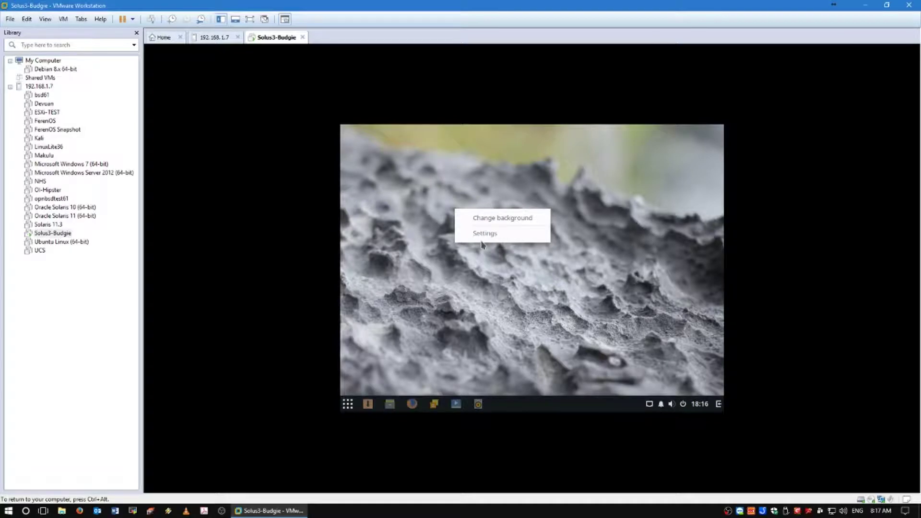
left_click(471, 277)
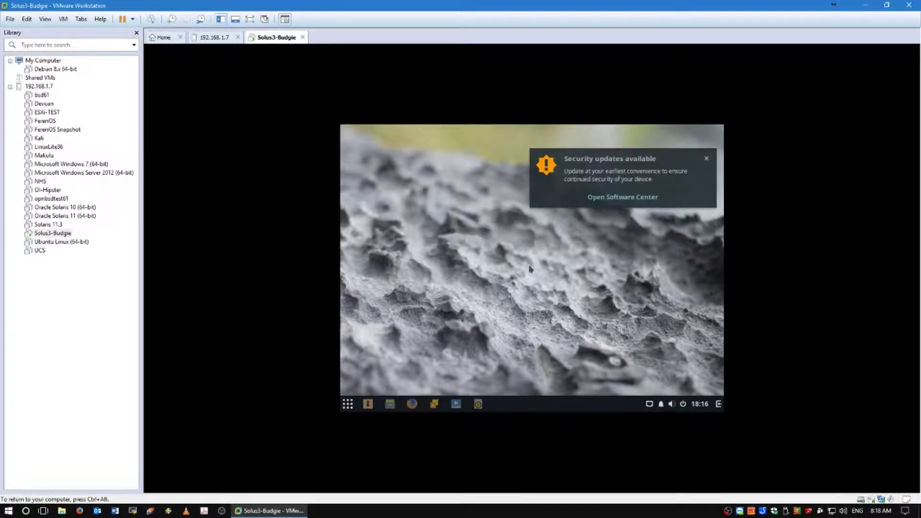
left_click(704, 157)
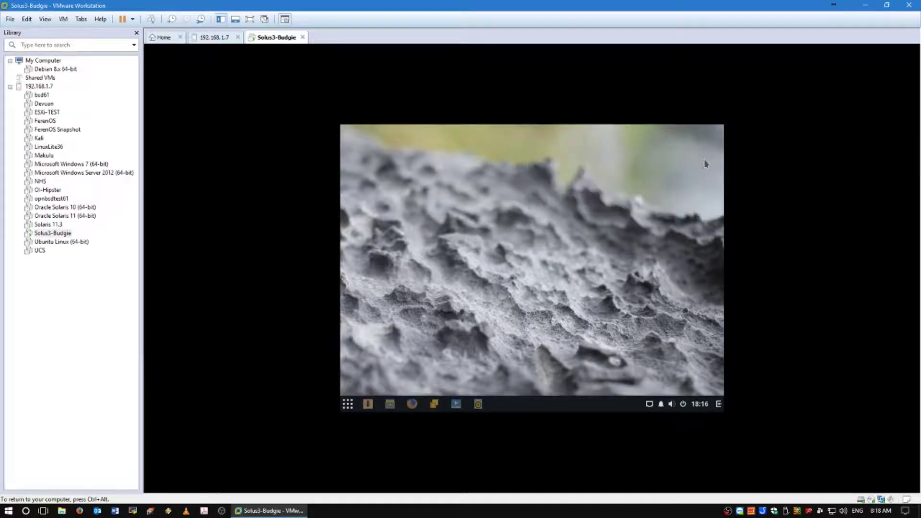
Step: Dismiss the desktop context menu again, then show the Budgie application menu from the panel
right_click(520, 202)
left_click(485, 207)
right_click(485, 207)
left_click(440, 253)
left_click(349, 404)
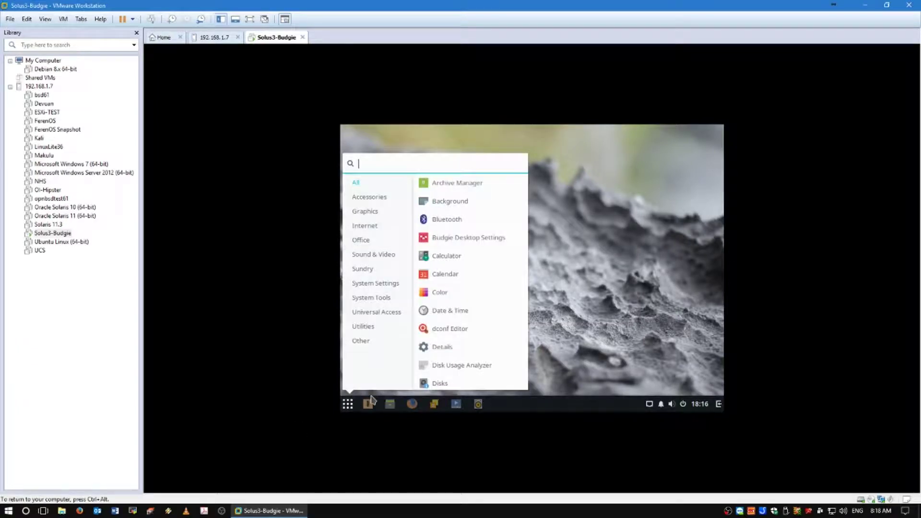